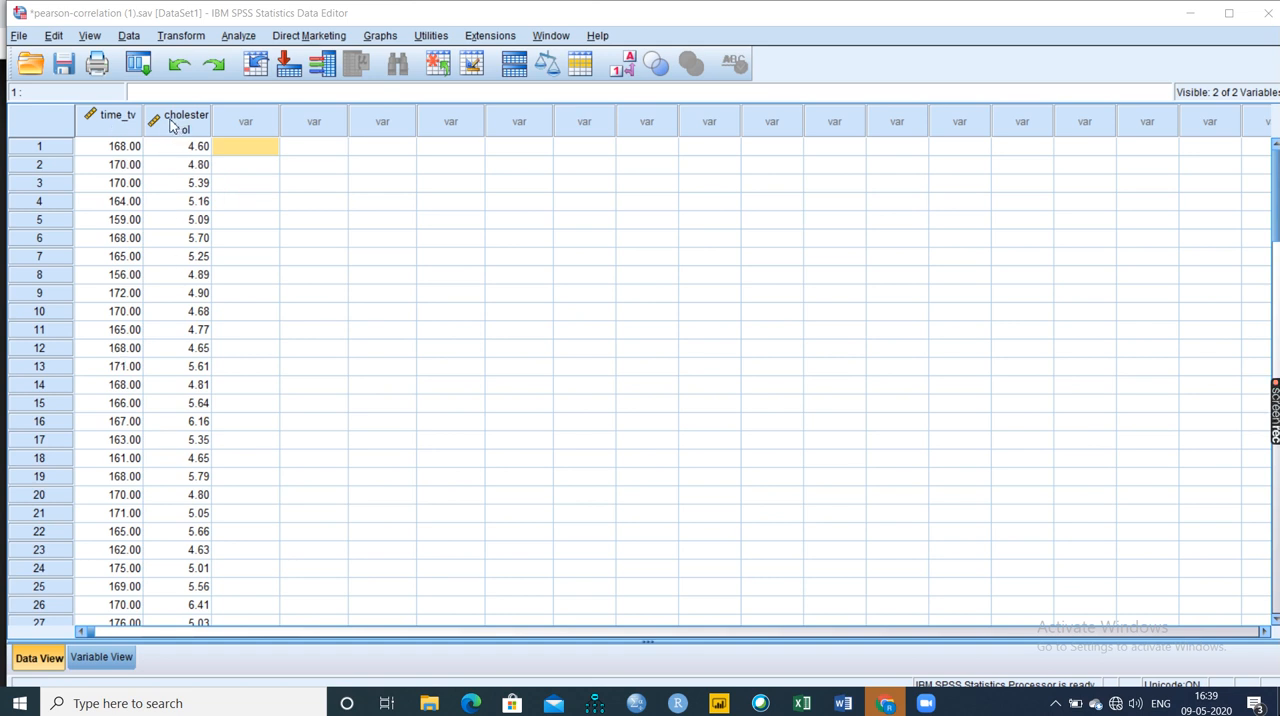
# Set up an Explore analysis with Time spent watching TV and Cholesterol concentration as the dependent variables.
pyautogui.moveTo(201, 118)
pyautogui.click(236, 36)
pyautogui.moveTo(292, 100)
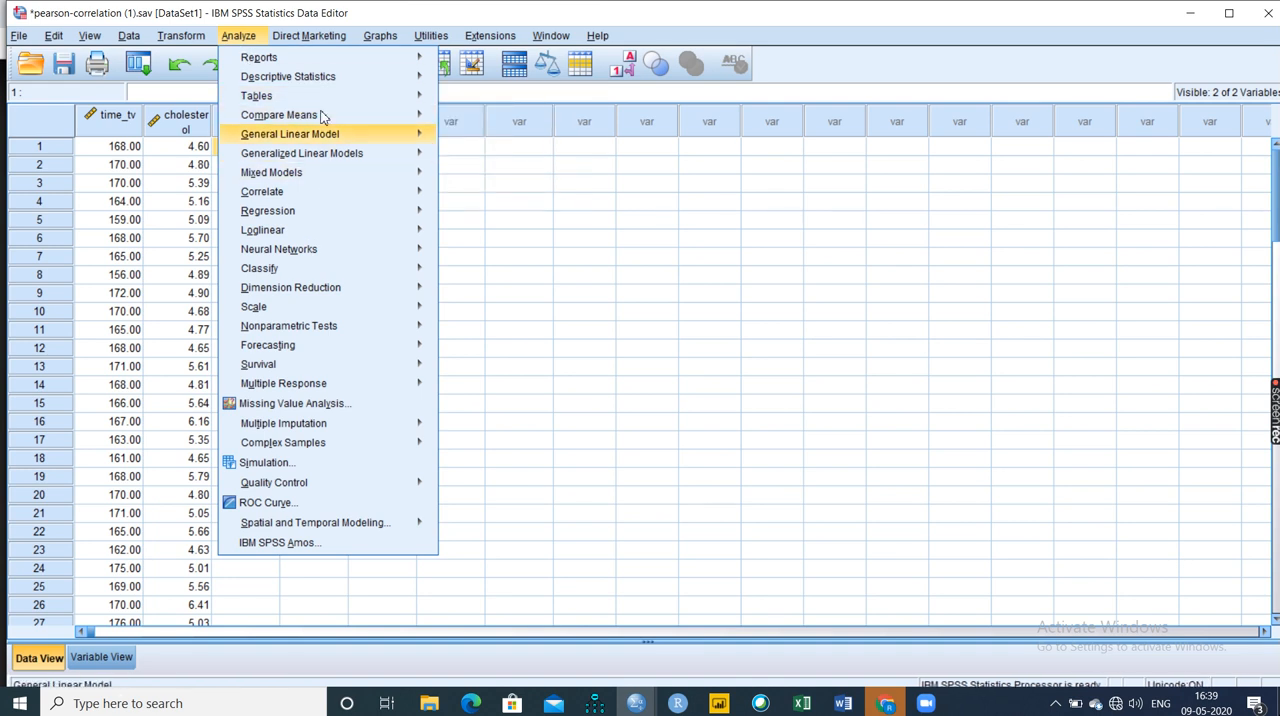
pyautogui.moveTo(326, 80)
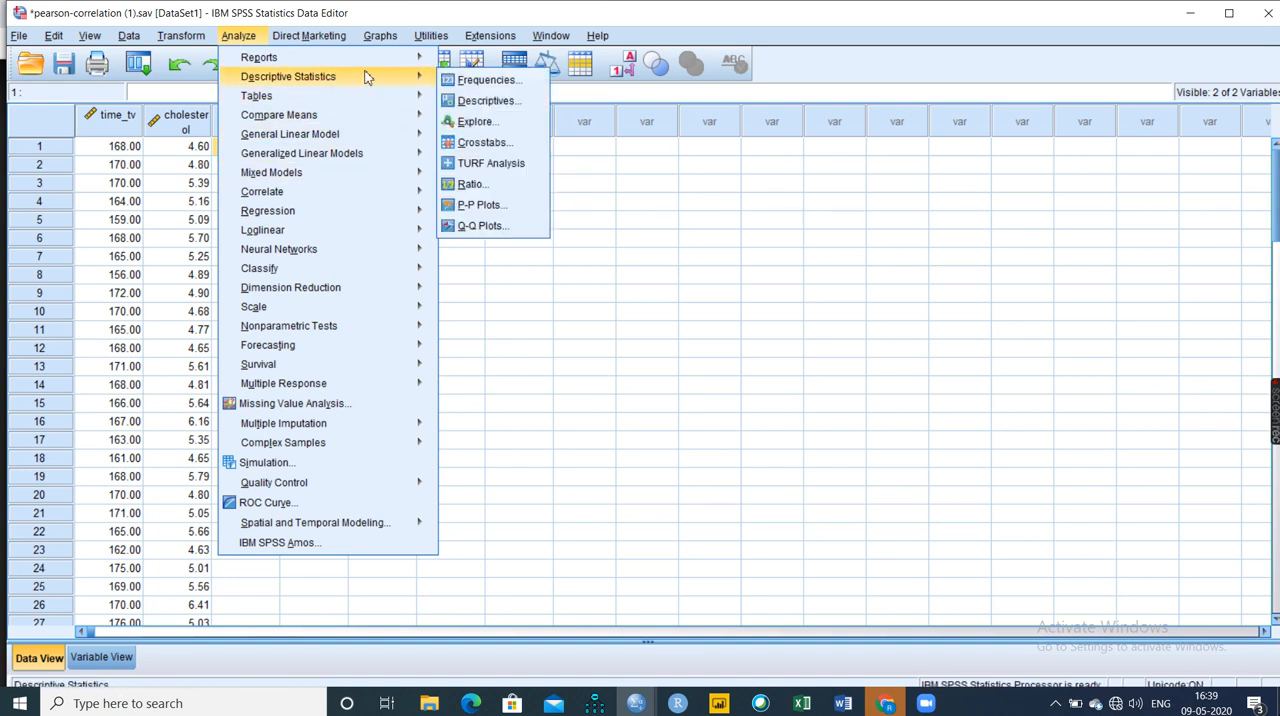
pyautogui.click(468, 120)
pyautogui.click(702, 274)
pyautogui.click(697, 285)
pyautogui.click(612, 281)
pyautogui.click(697, 270)
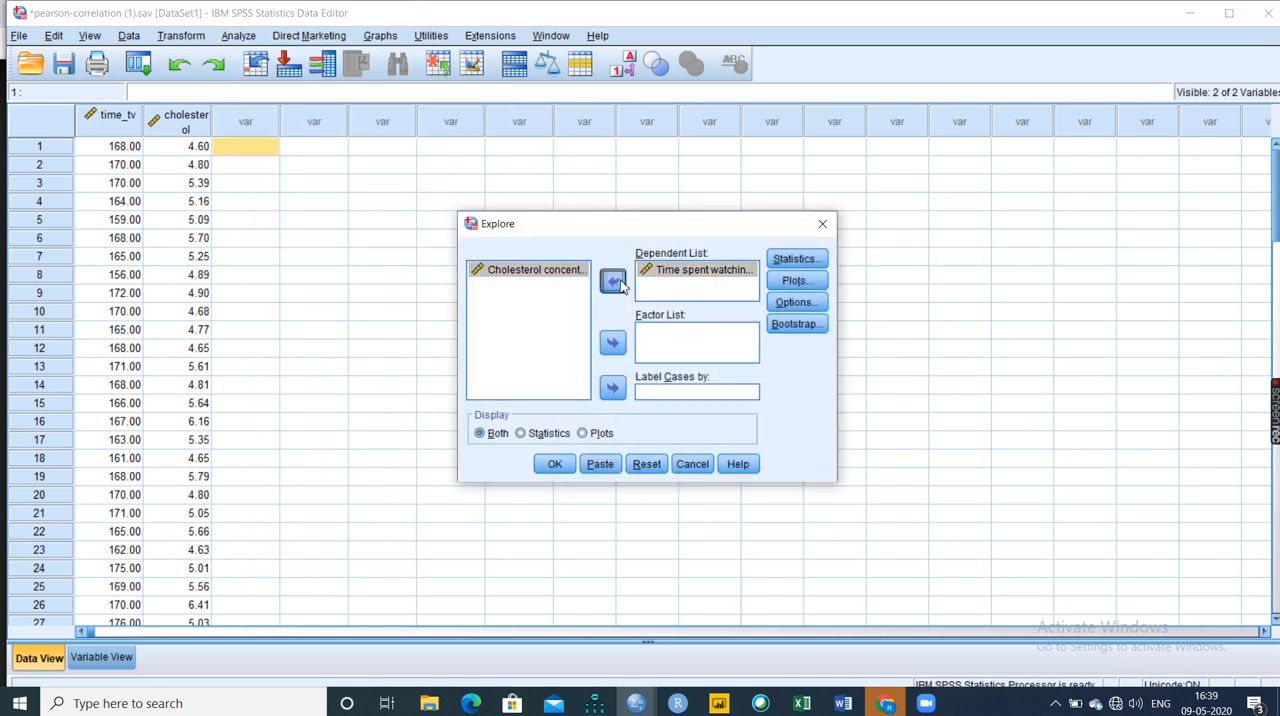
pyautogui.click(612, 281)
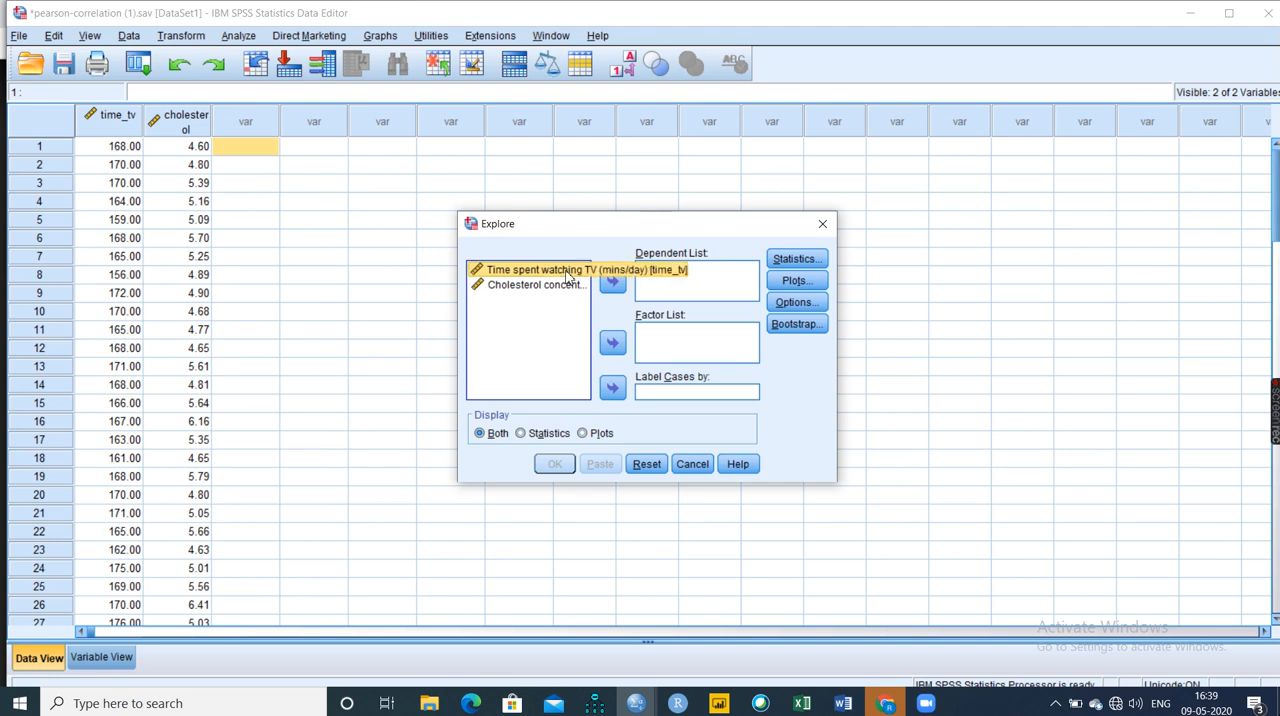
pyautogui.hotkey('ctrl', 'a')
pyautogui.click(612, 281)
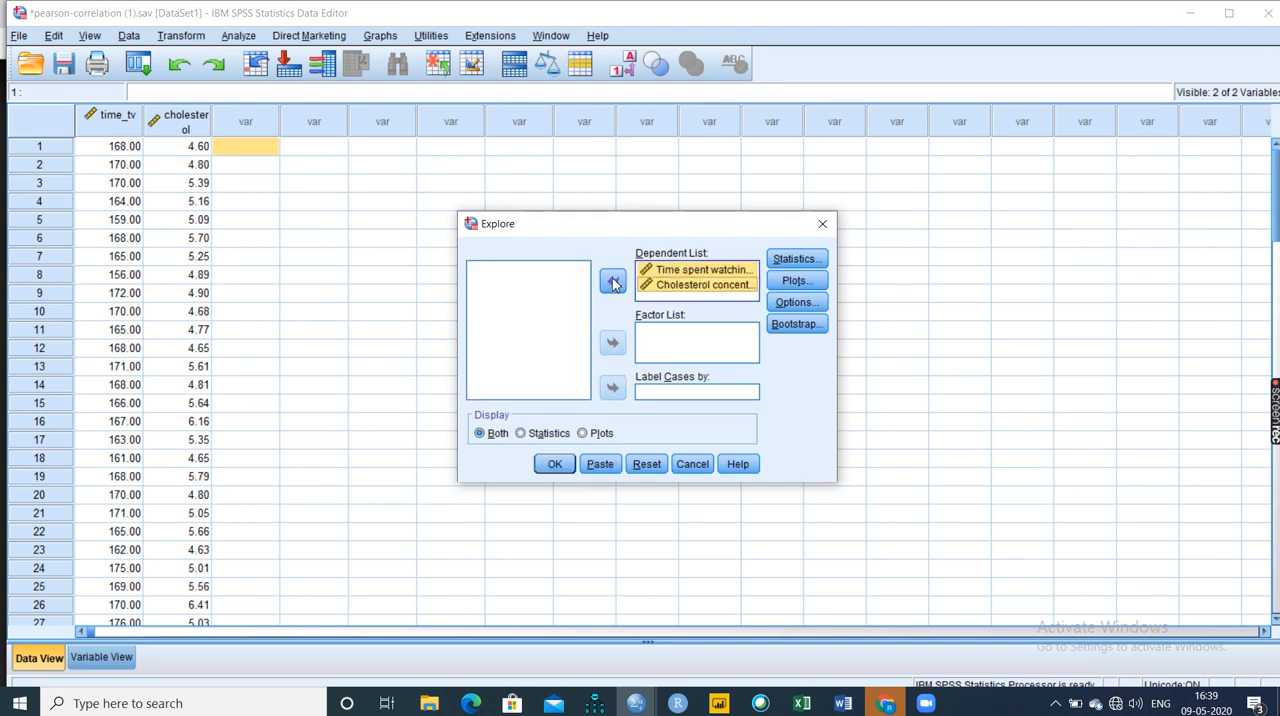
# Include normality plots with tests in the Explore analysis and run it.
pyautogui.click(797, 281)
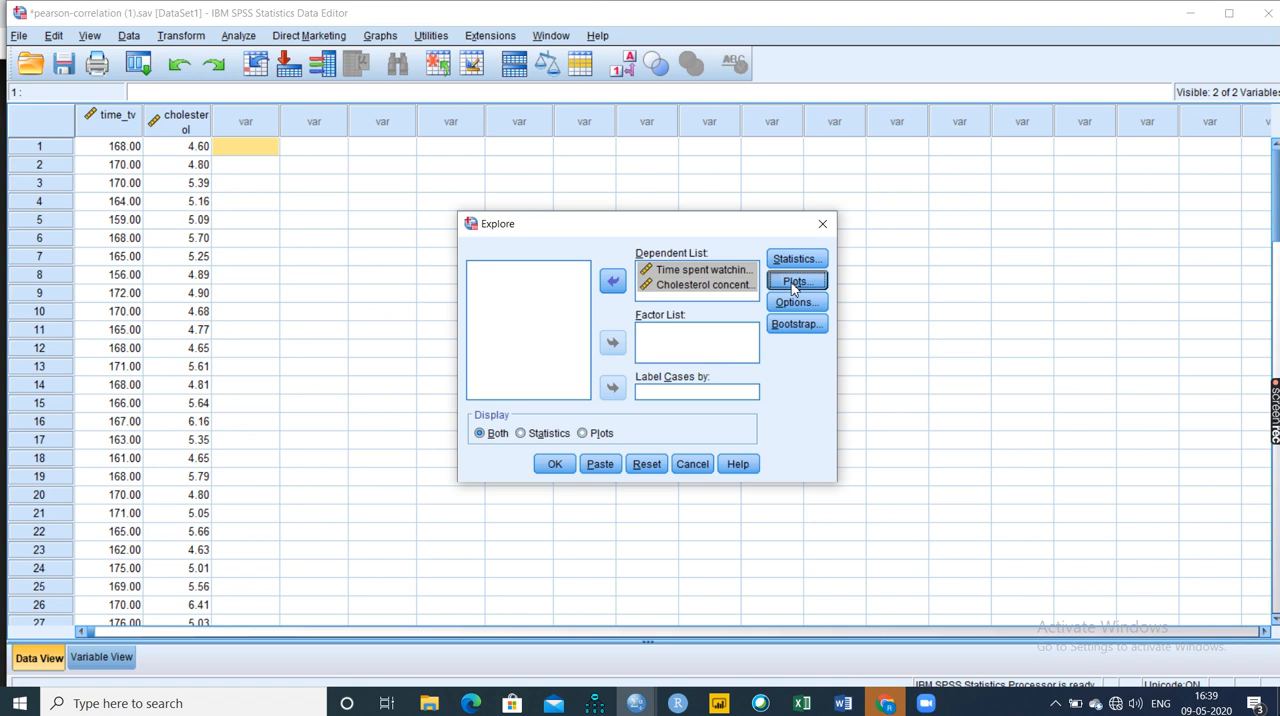
pyautogui.click(537, 345)
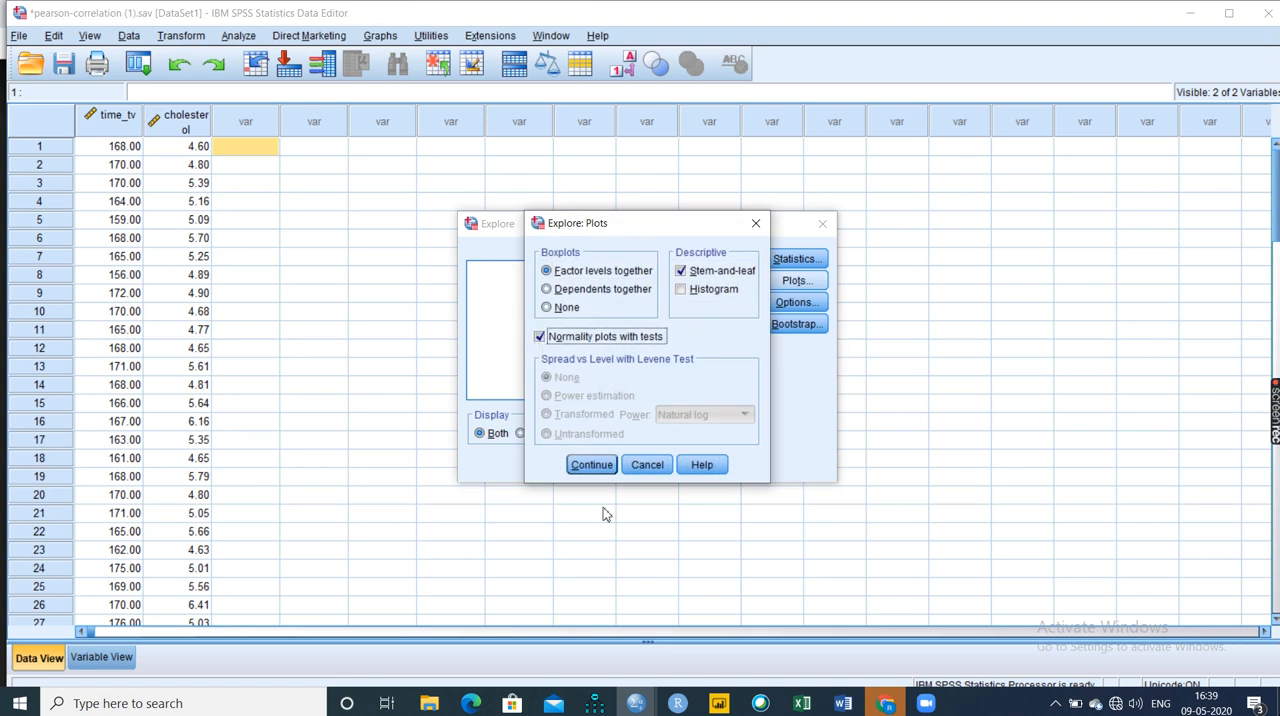
pyautogui.click(589, 466)
pyautogui.click(554, 464)
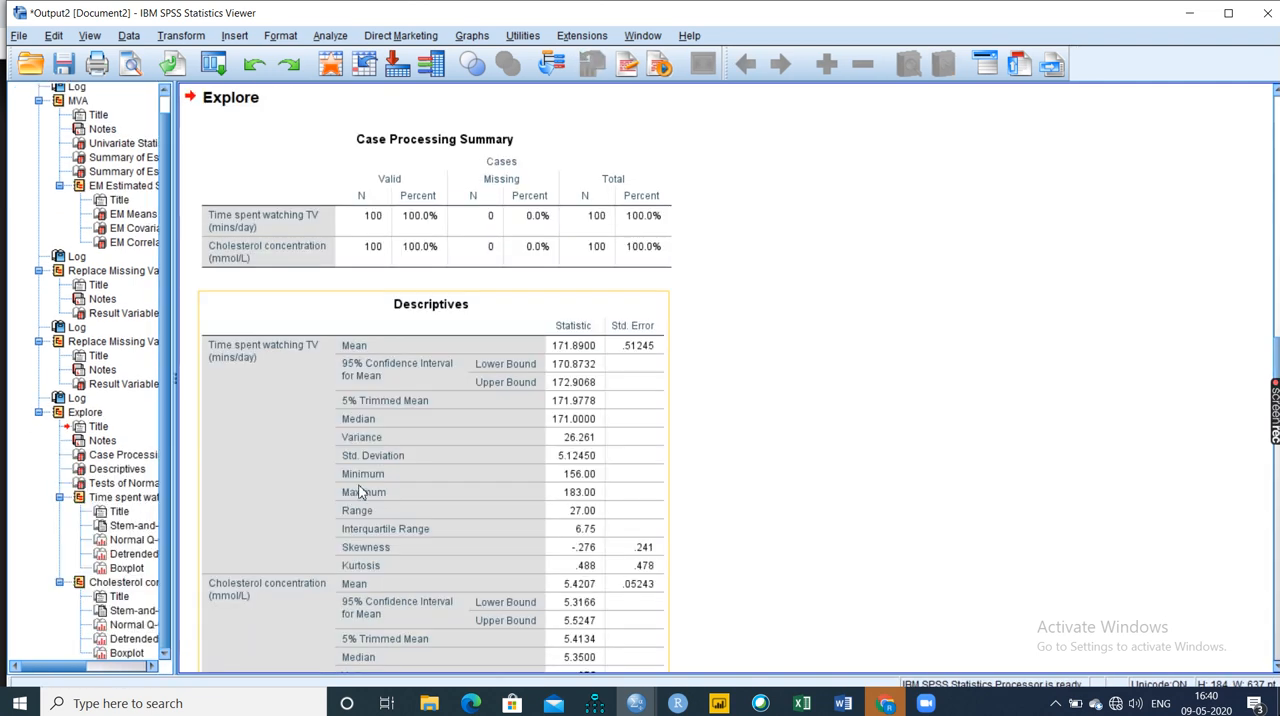
pyautogui.click(387, 474)
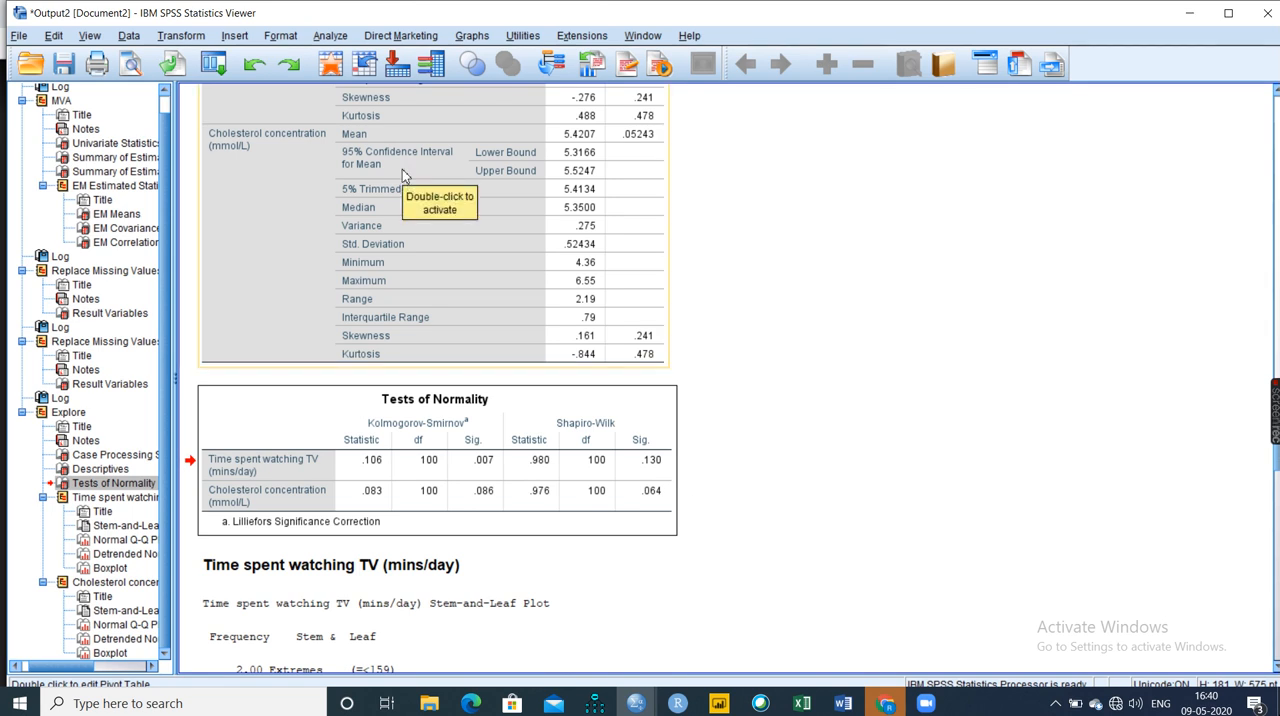
# Start a Curve Estimation regression and clear its previously assigned dependent and independent variables.
pyautogui.click(320, 36)
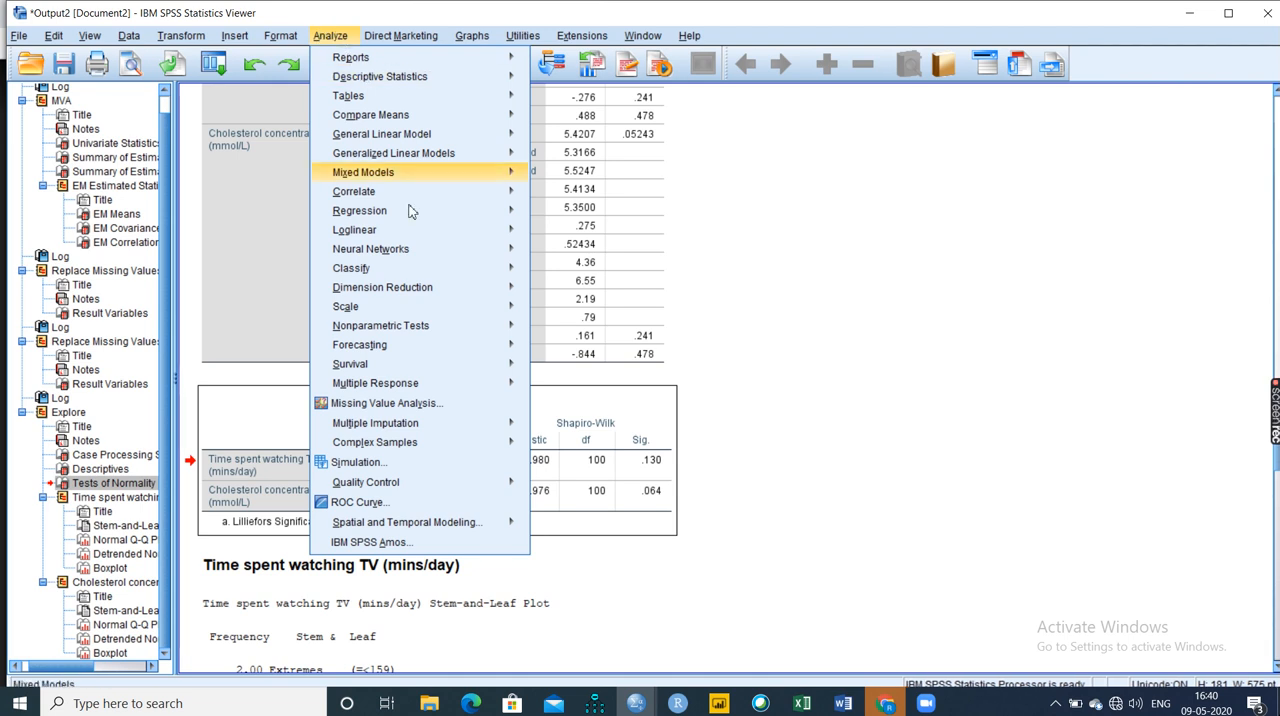
pyautogui.moveTo(451, 248)
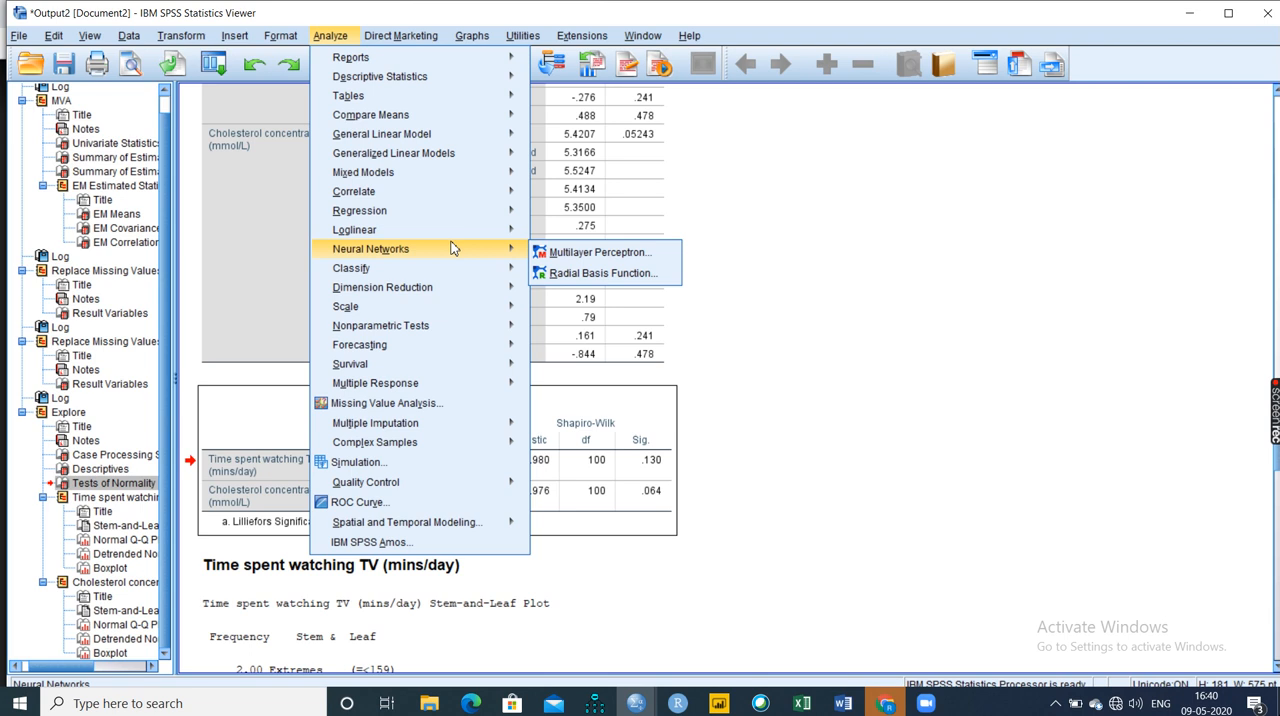
pyautogui.moveTo(470, 211)
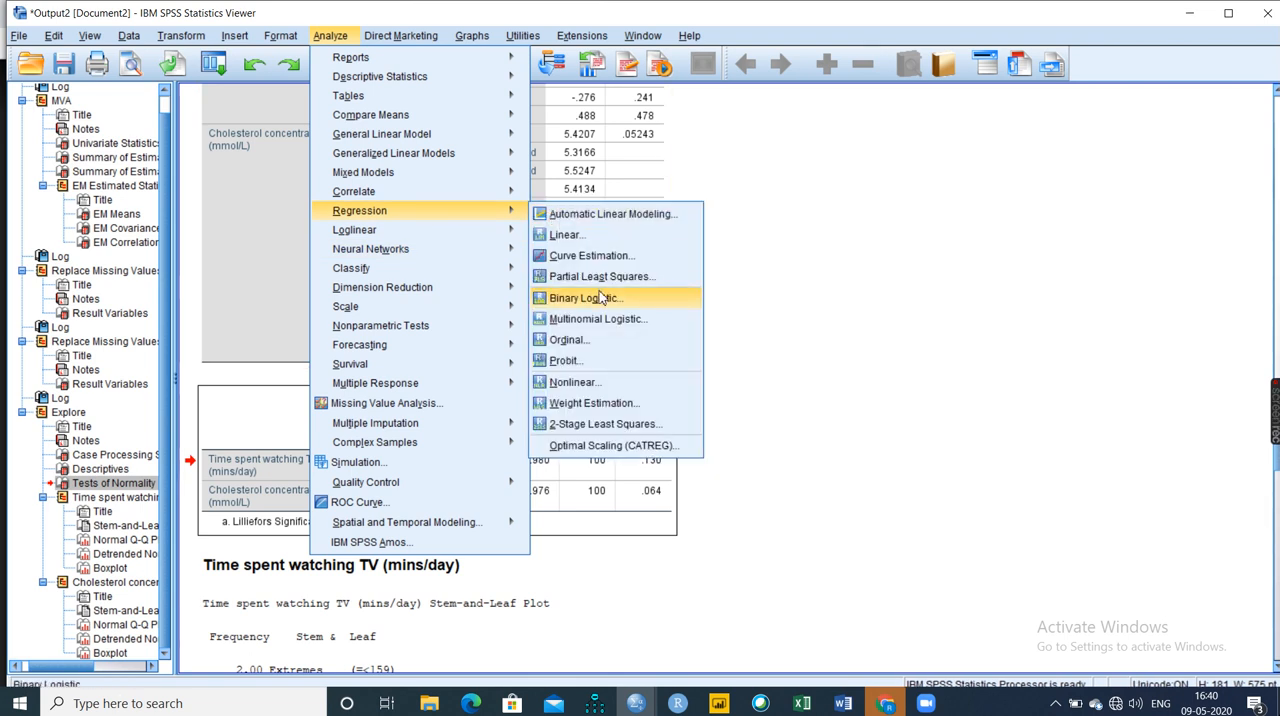
pyautogui.click(592, 256)
pyautogui.click(620, 228)
pyautogui.click(548, 231)
pyautogui.click(620, 314)
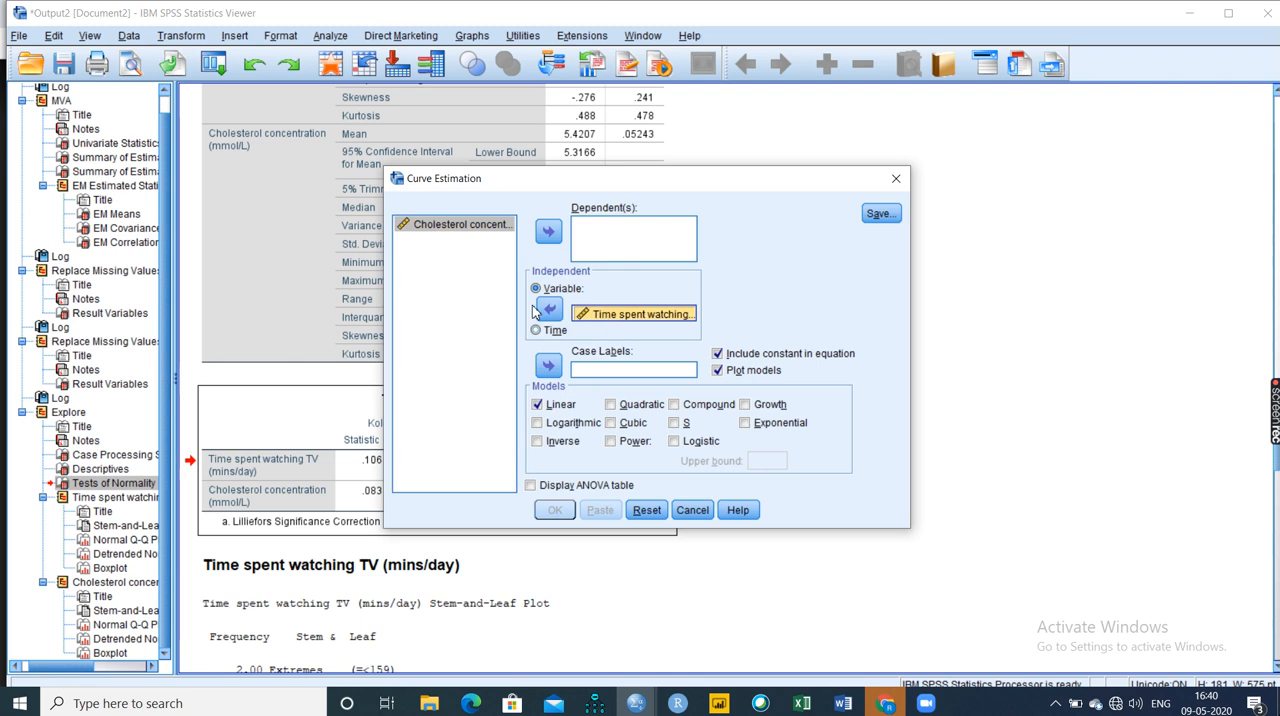
pyautogui.click(548, 309)
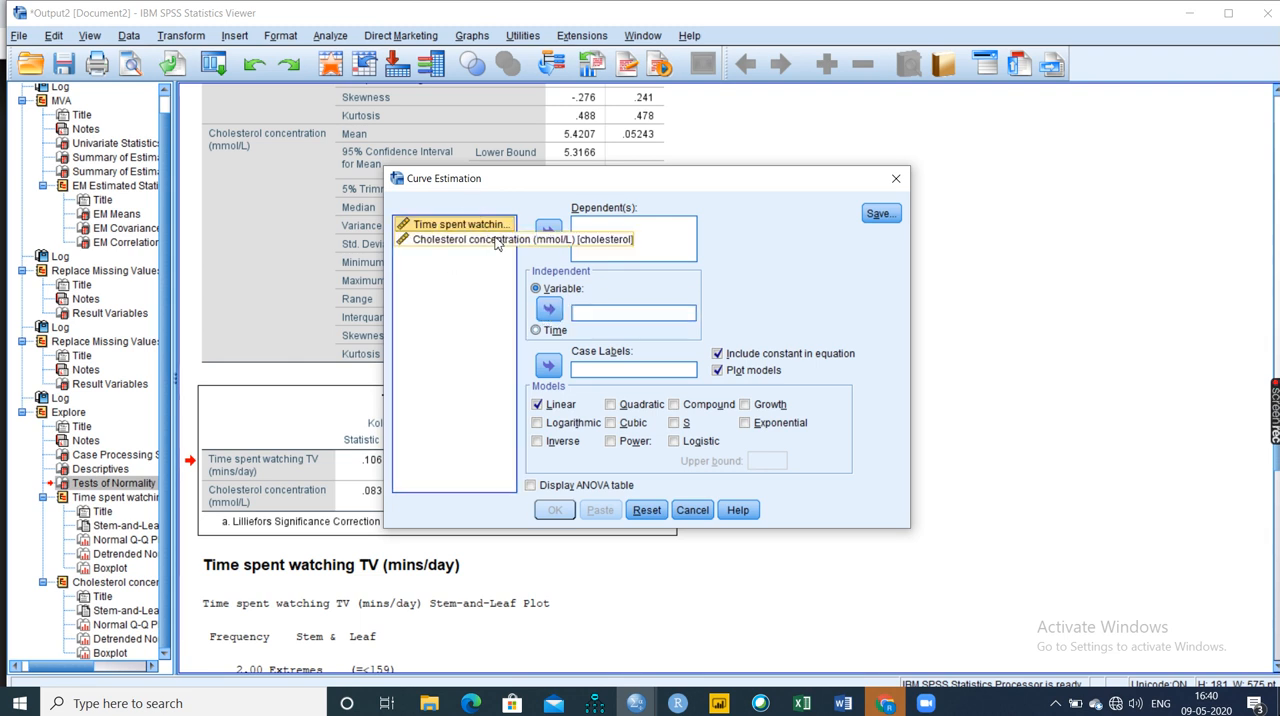
# Run a linear Curve Estimation with Cholesterol concentration as dependent and Time spent watching TV as independent, and review its model summary and plot.
pyautogui.click(496, 241)
pyautogui.click(548, 231)
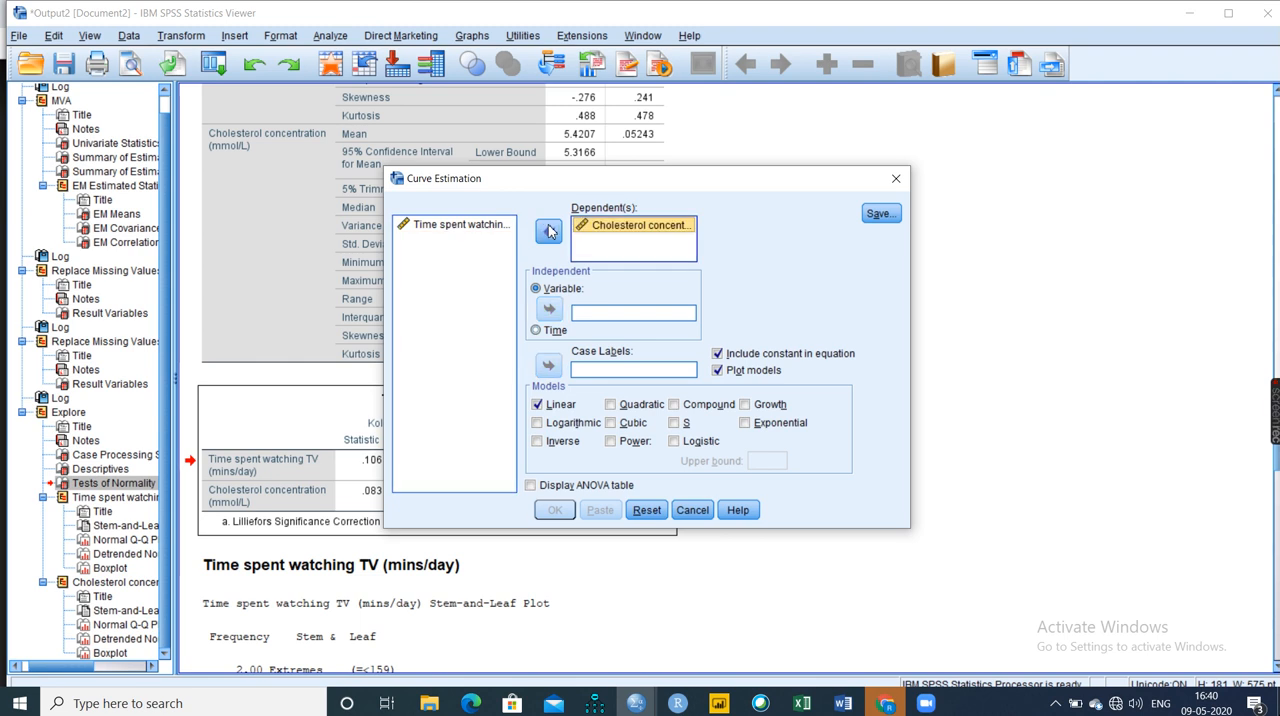
pyautogui.click(480, 228)
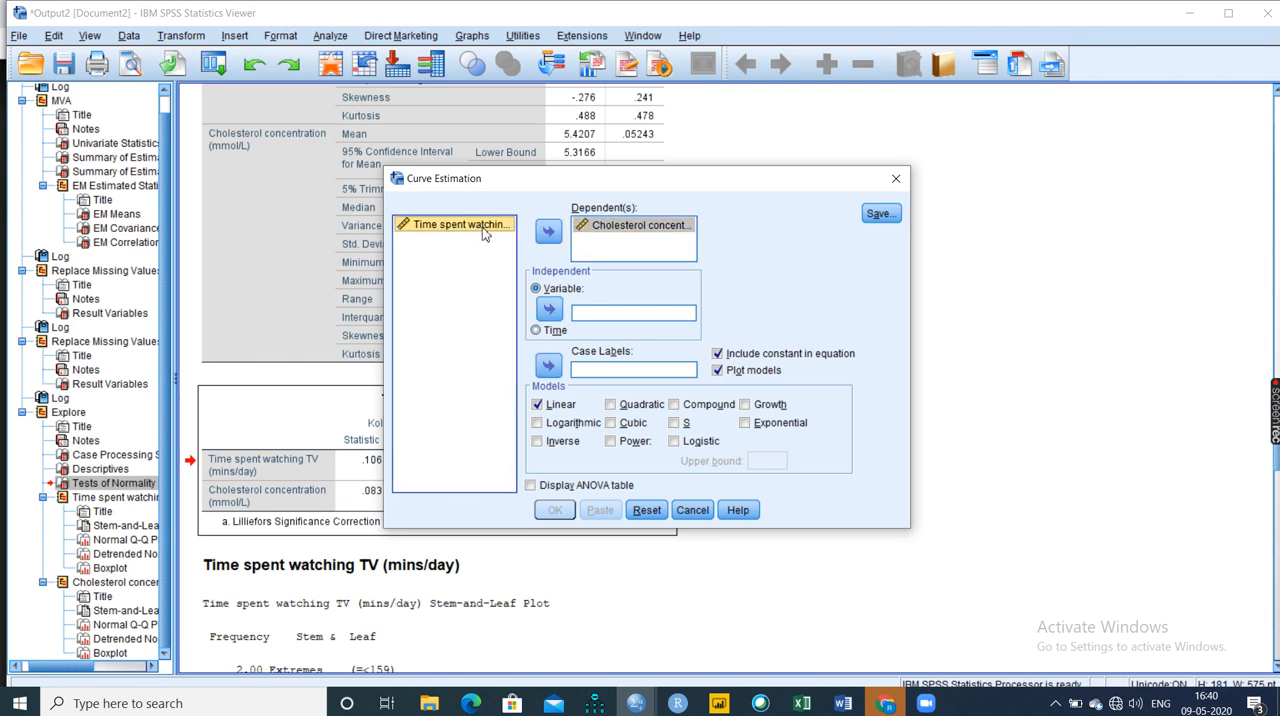
pyautogui.click(549, 314)
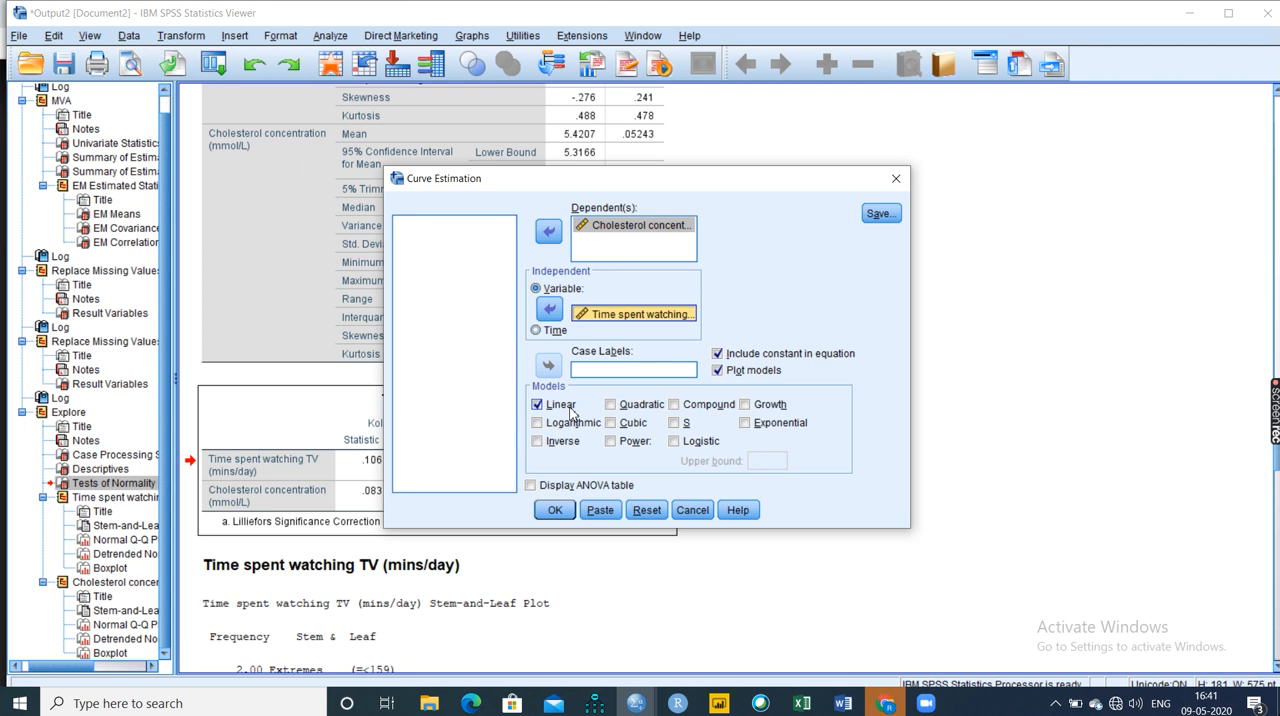
pyautogui.click(555, 510)
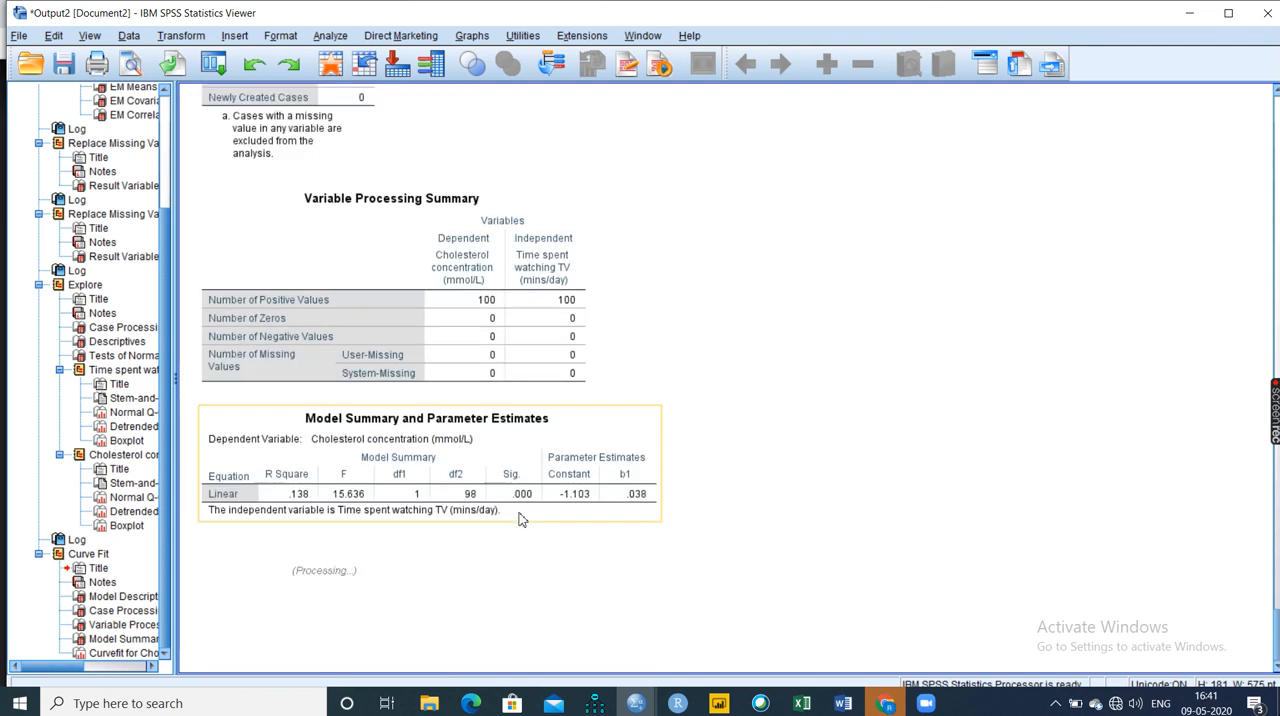
pyautogui.click(457, 494)
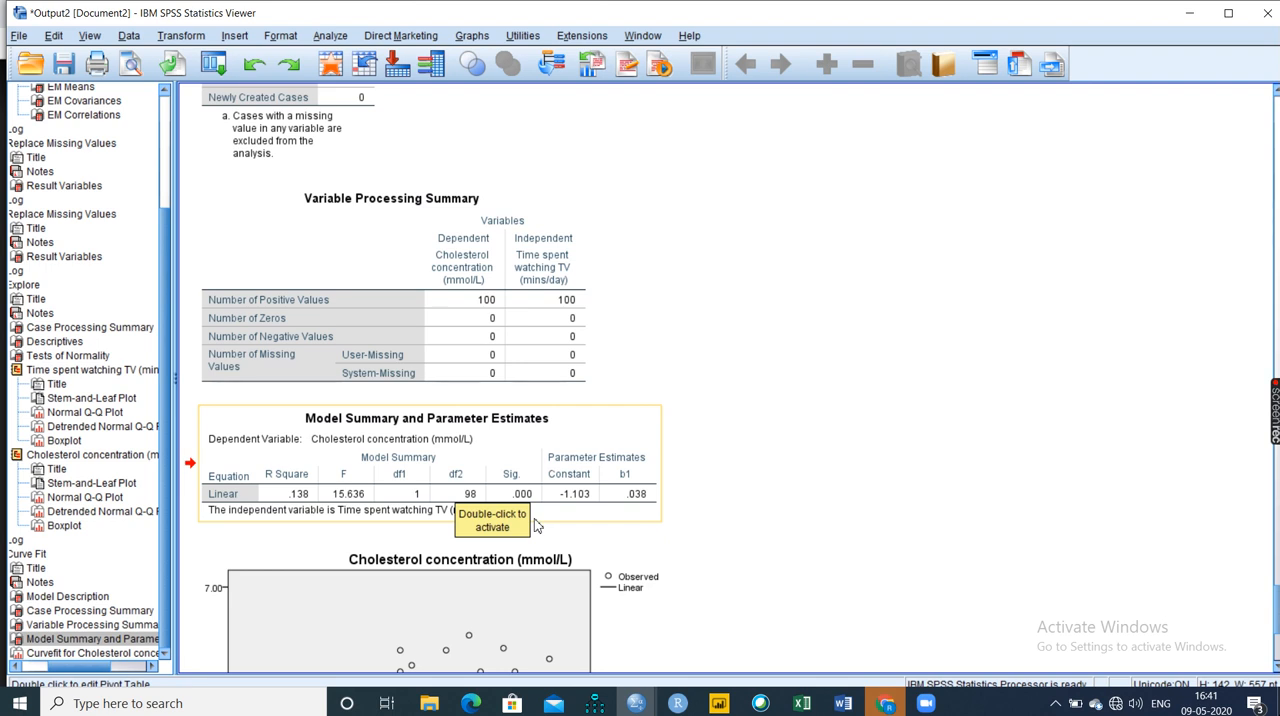
pyautogui.scroll(-3, 535, 525)
pyautogui.scroll(-2, 533, 530)
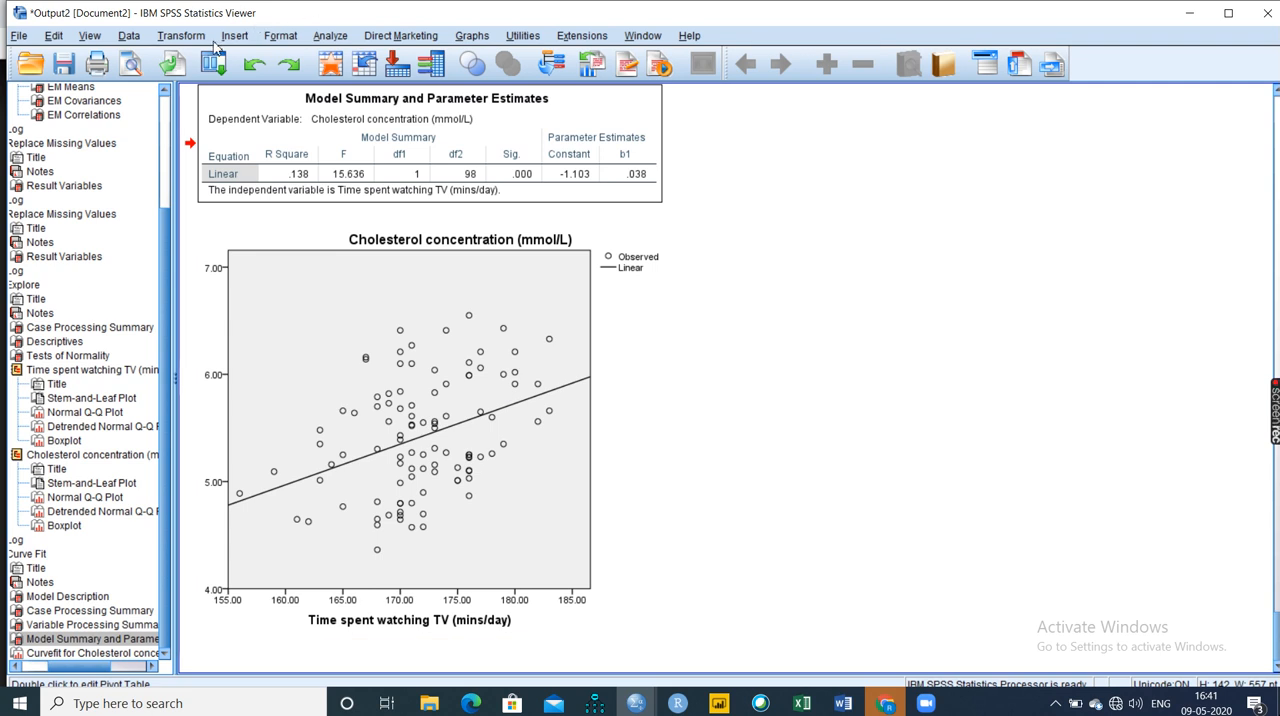
# Start a Bivariate Correlations analysis and remove both previously assigned variables from its variable list.
pyautogui.click(346, 37)
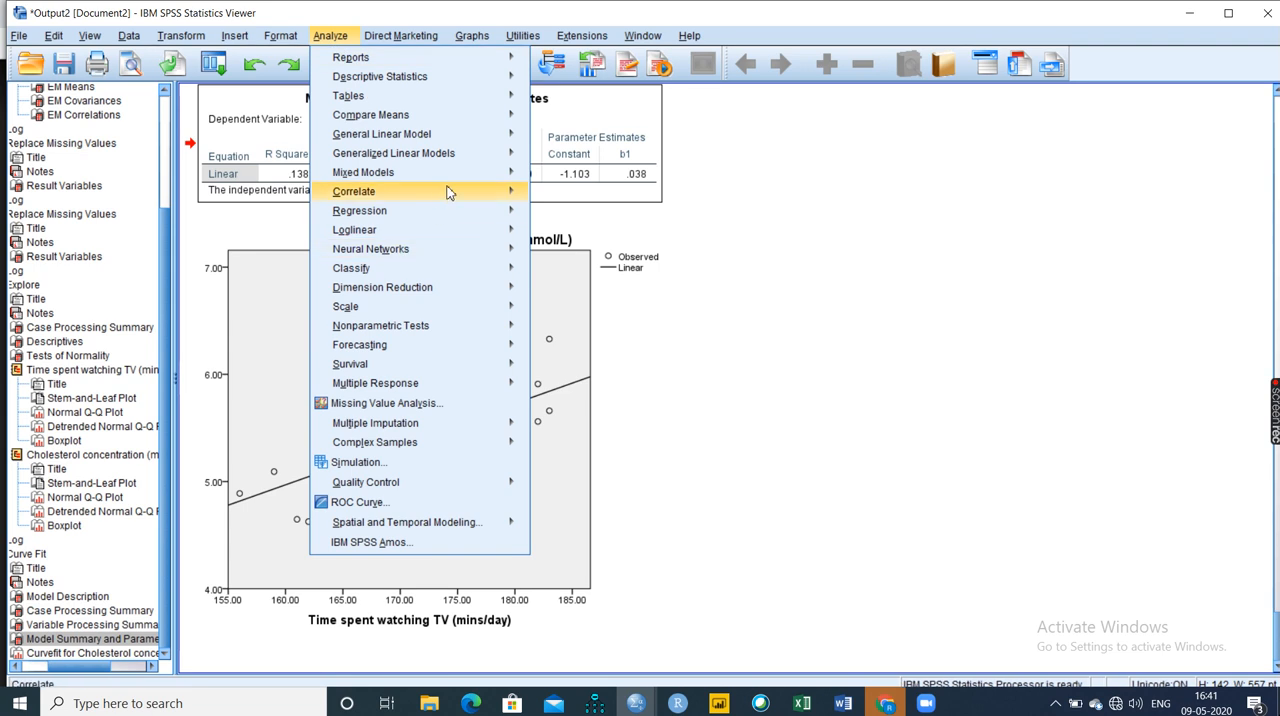
pyautogui.moveTo(448, 193)
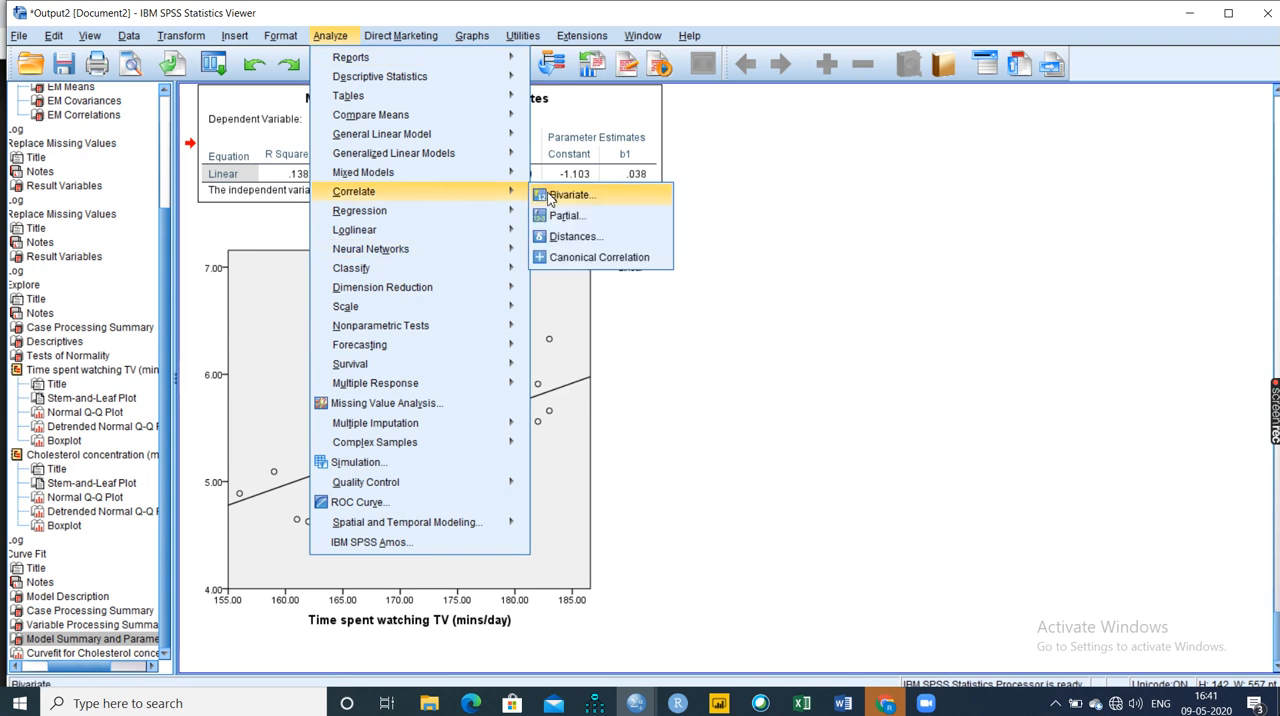
pyautogui.click(551, 196)
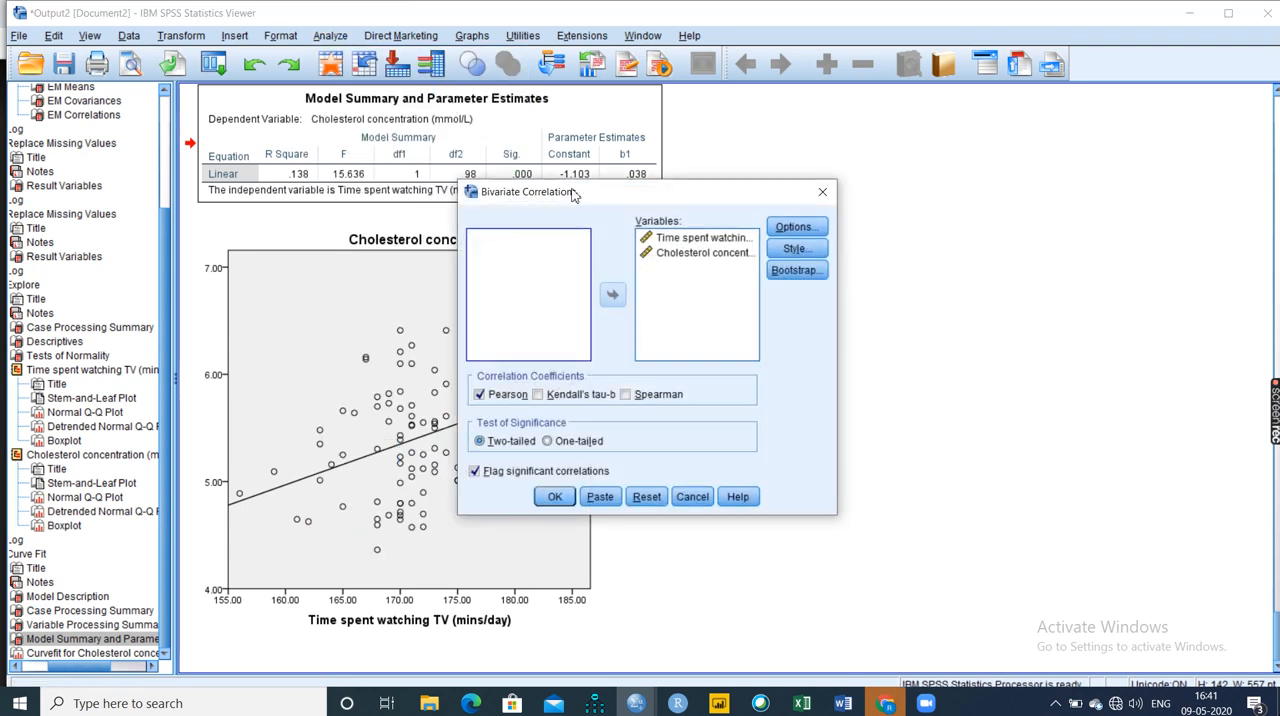
pyautogui.click(654, 237)
pyautogui.click(651, 252)
pyautogui.click(613, 294)
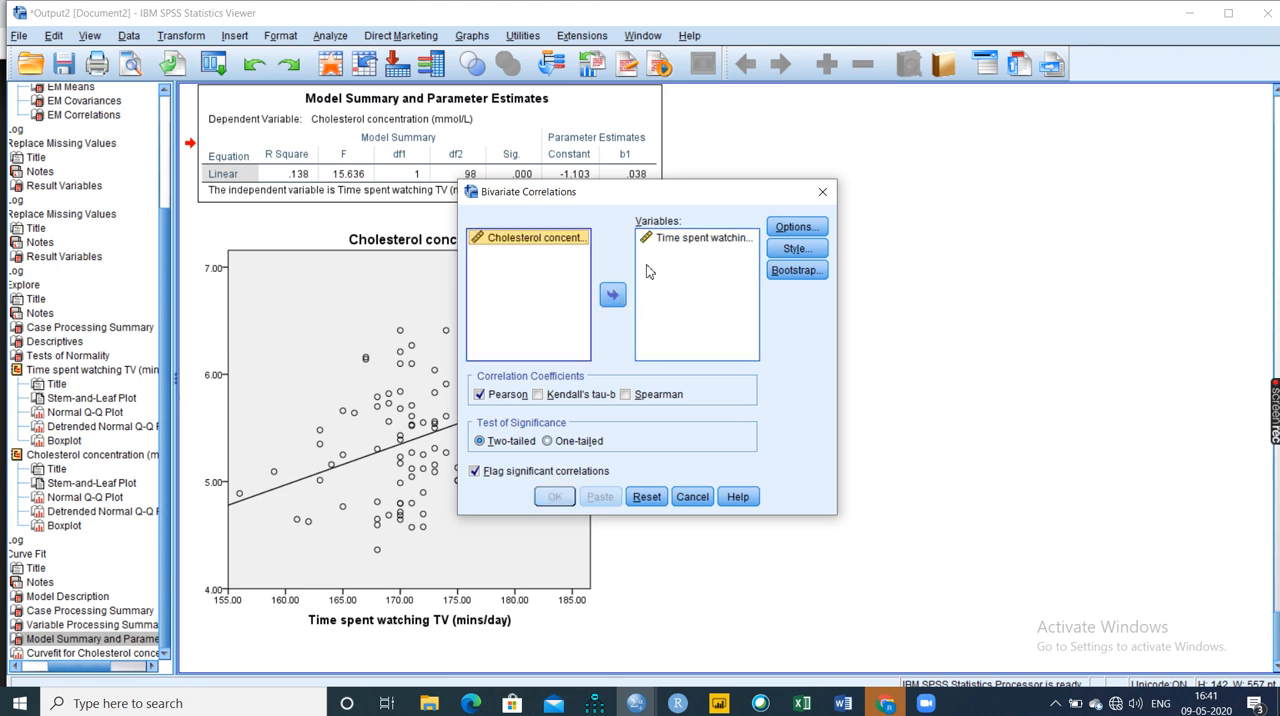
pyautogui.click(664, 240)
pyautogui.click(613, 294)
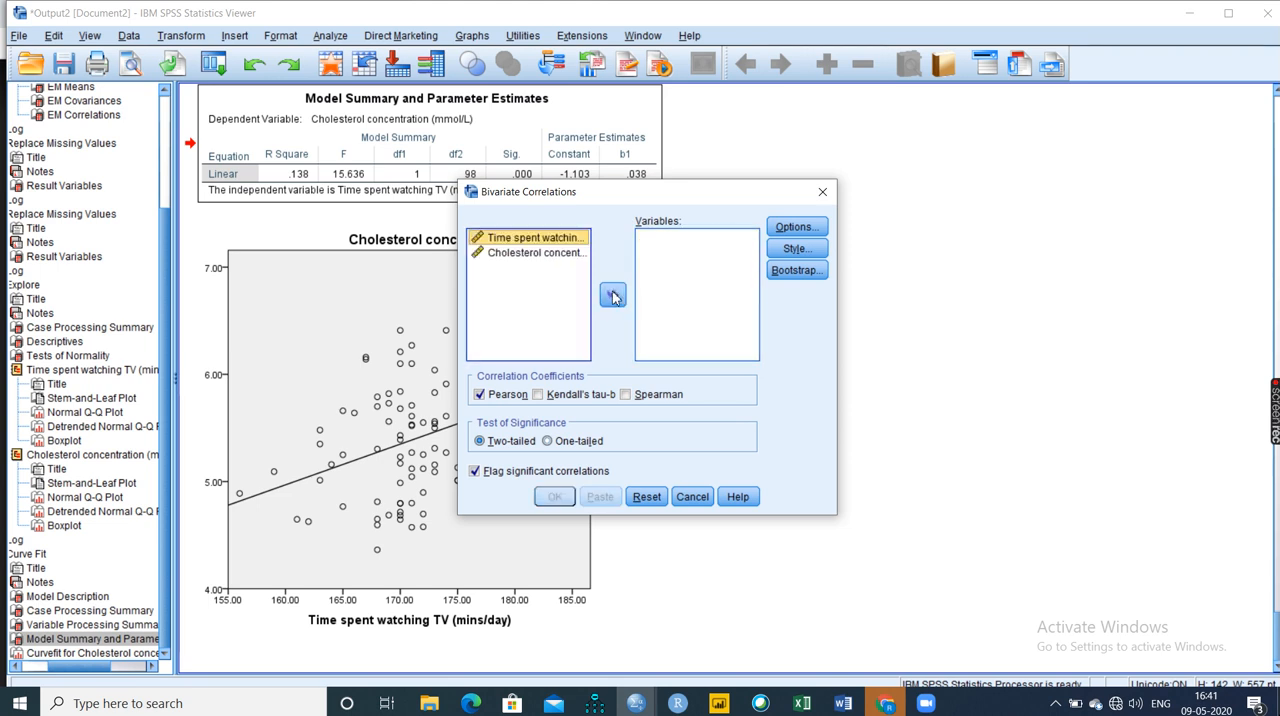
# Correlate Time spent watching TV with Cholesterol concentration using Pearson, Kendall's tau-b and Spearman coefficients with two-tailed significance.
pyautogui.keyDown('shift'); pyautogui.click(555, 252); pyautogui.keyUp('shift')
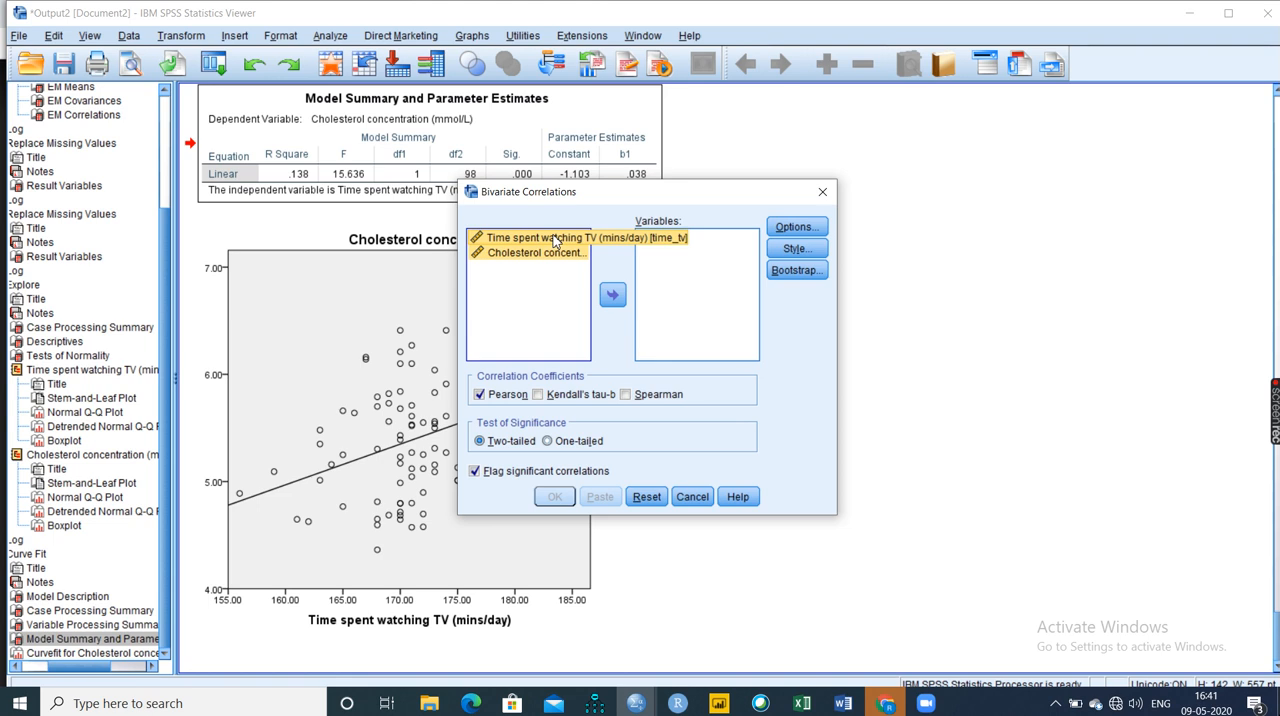
pyautogui.click(613, 293)
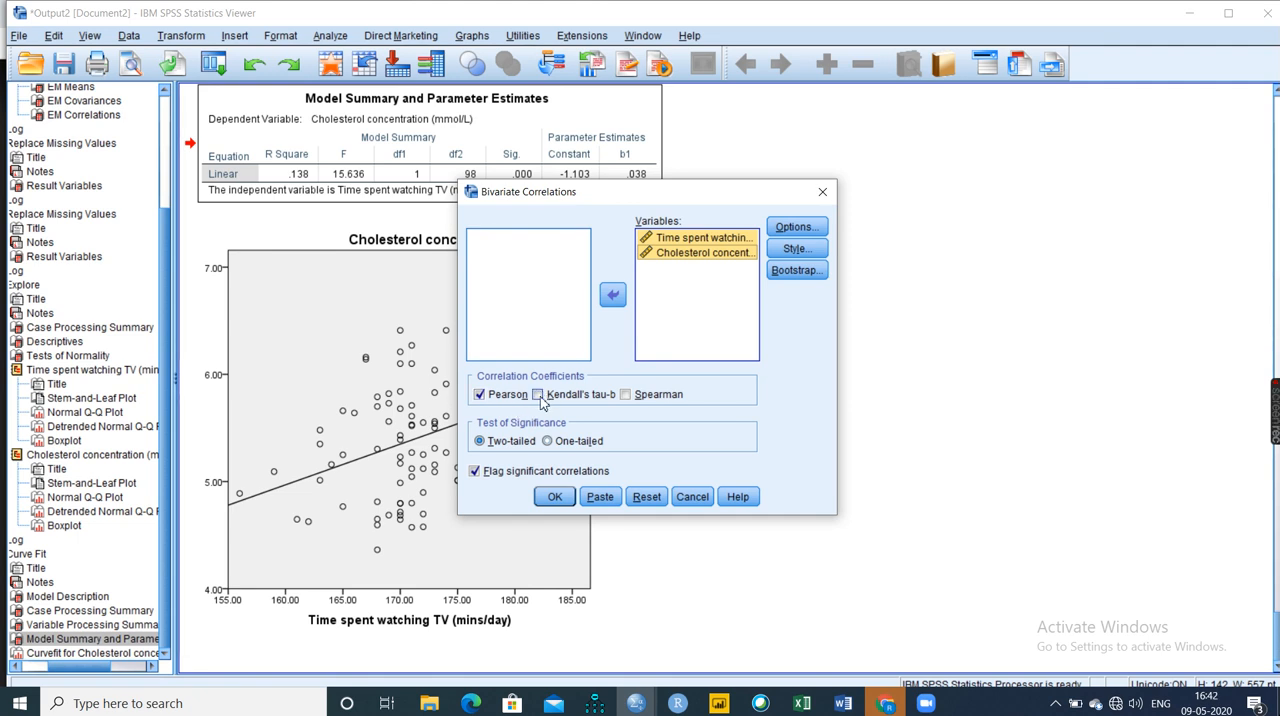
pyautogui.click(654, 398)
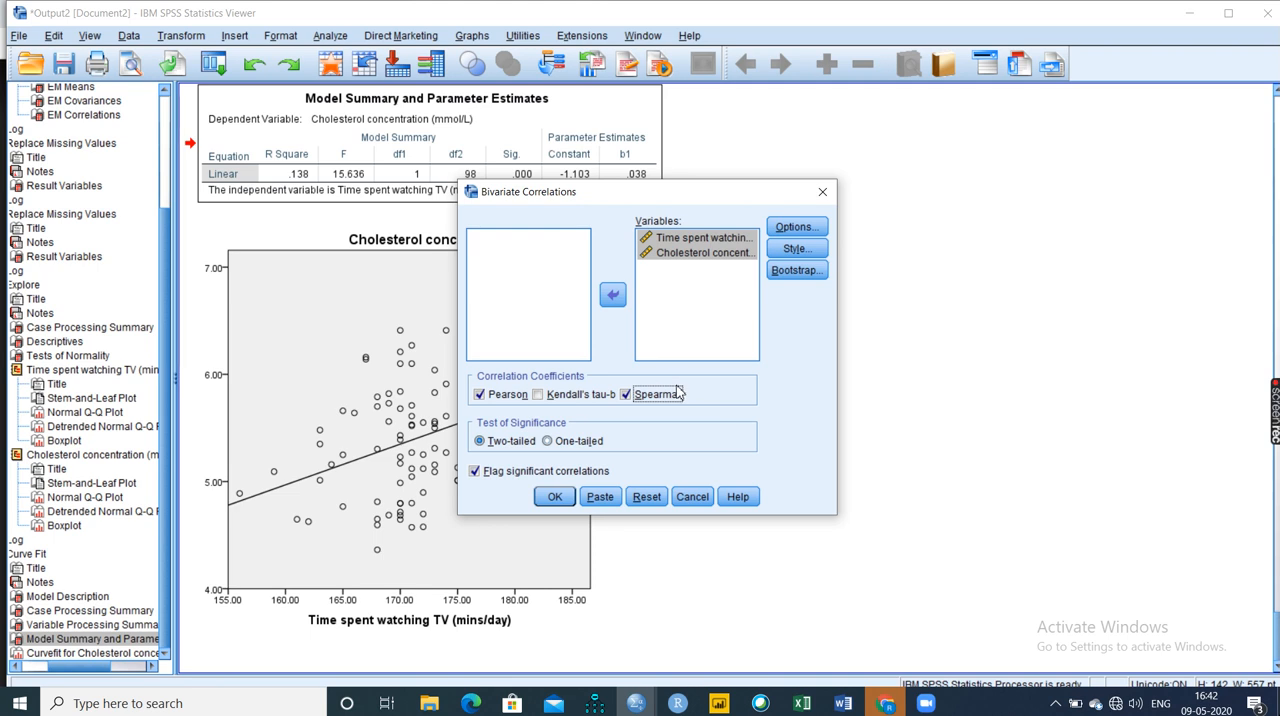
pyautogui.click(570, 401)
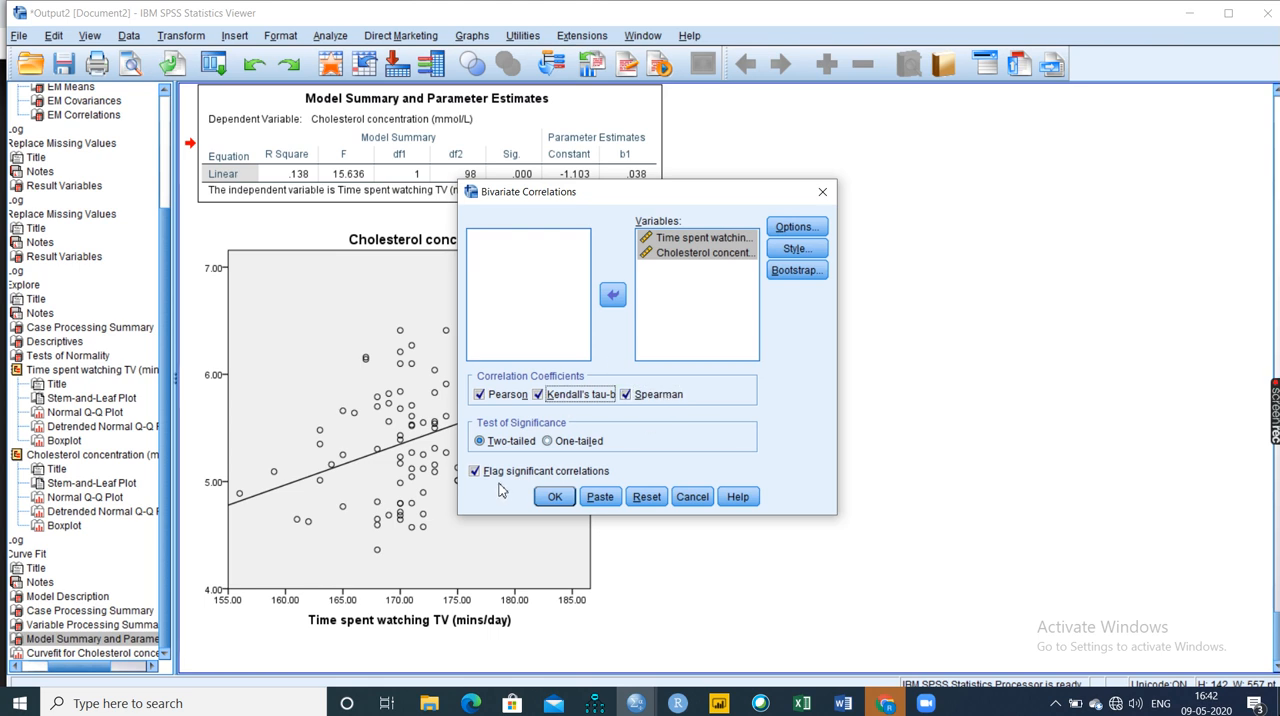
pyautogui.click(553, 497)
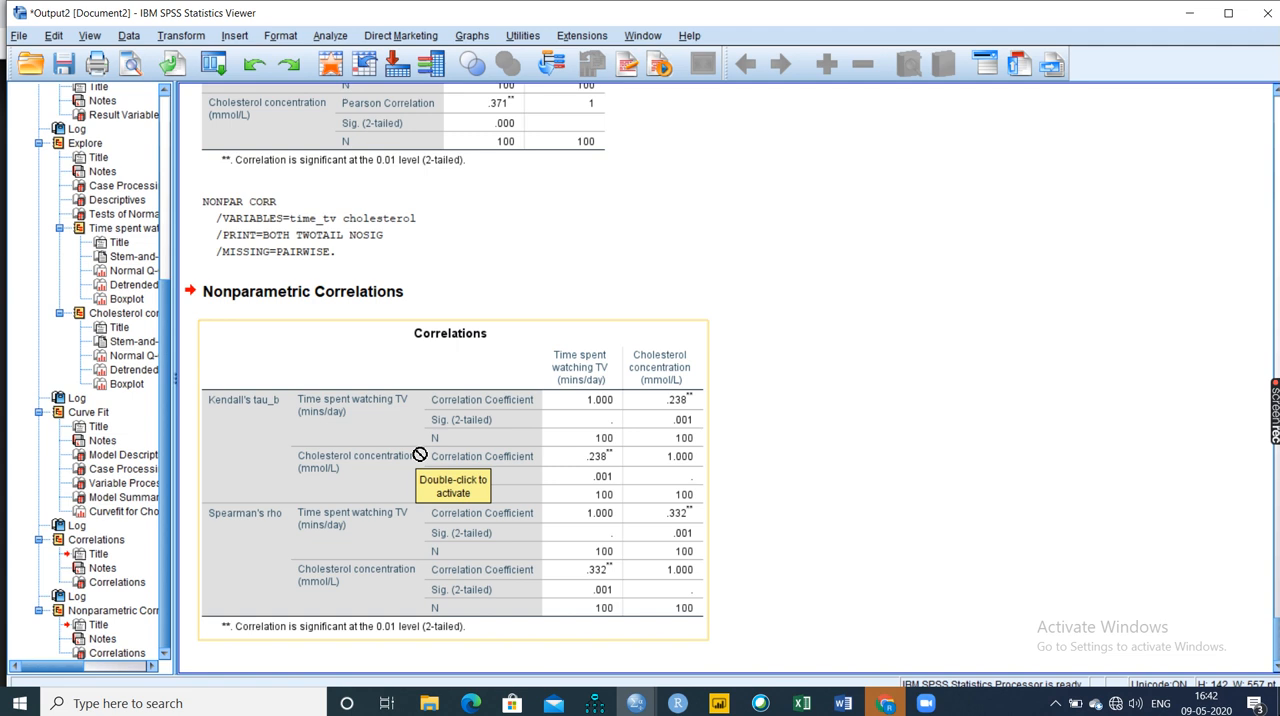
# Compare the Pearson, Kendall's tau-b and Spearman coefficients and their significance values in the Correlations output tables.
pyautogui.scroll(5, 418, 456)
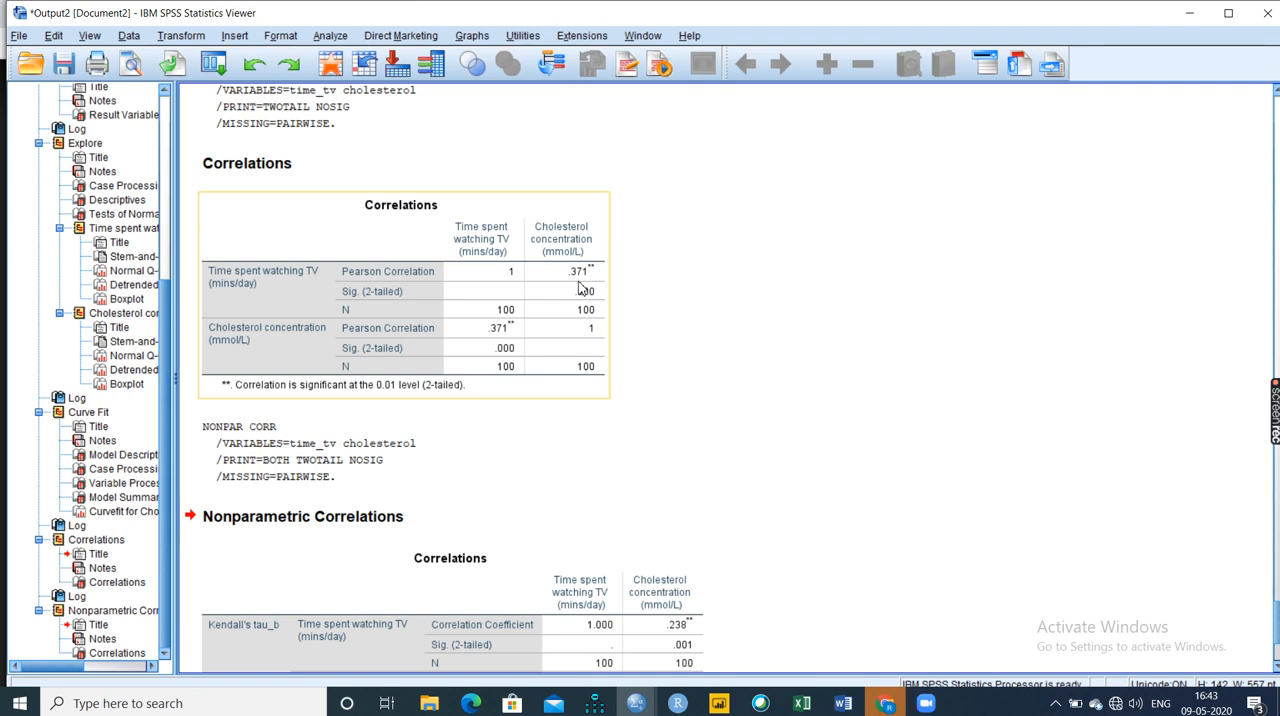
pyautogui.scroll(-3, 580, 288)
pyautogui.click(388, 422)
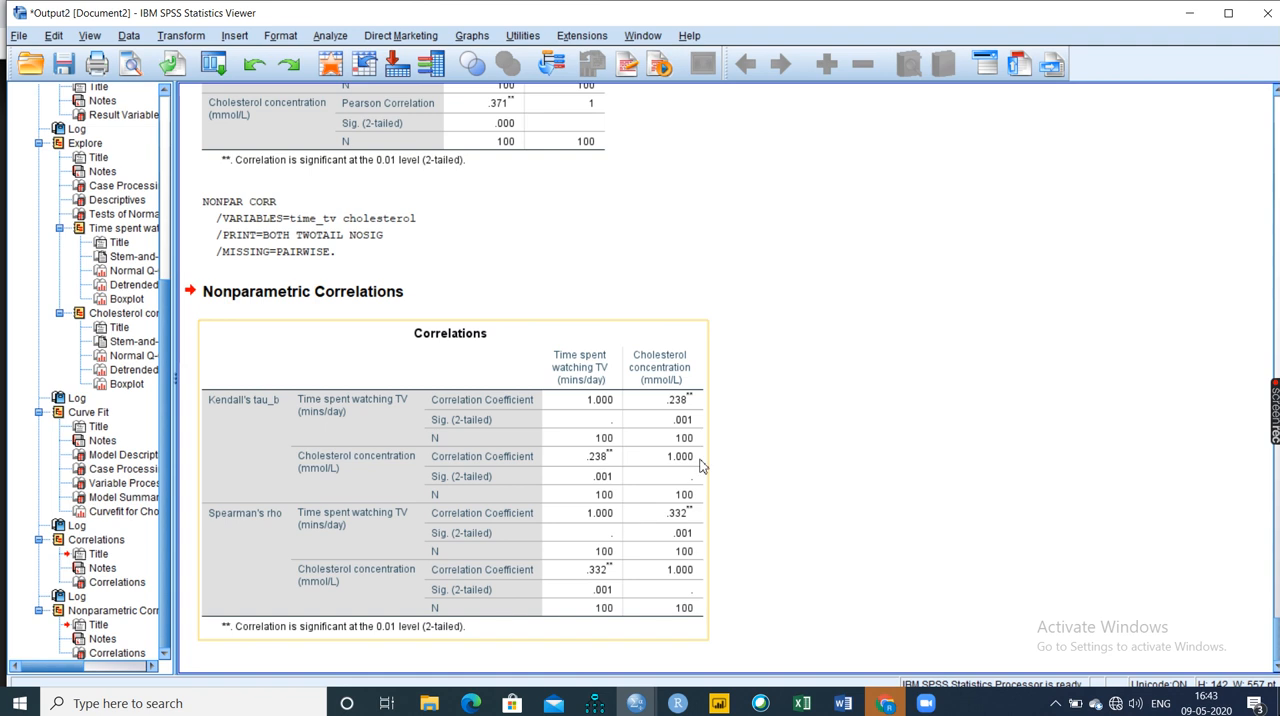
pyautogui.moveTo(683, 412); pyautogui.dragTo(697, 530)
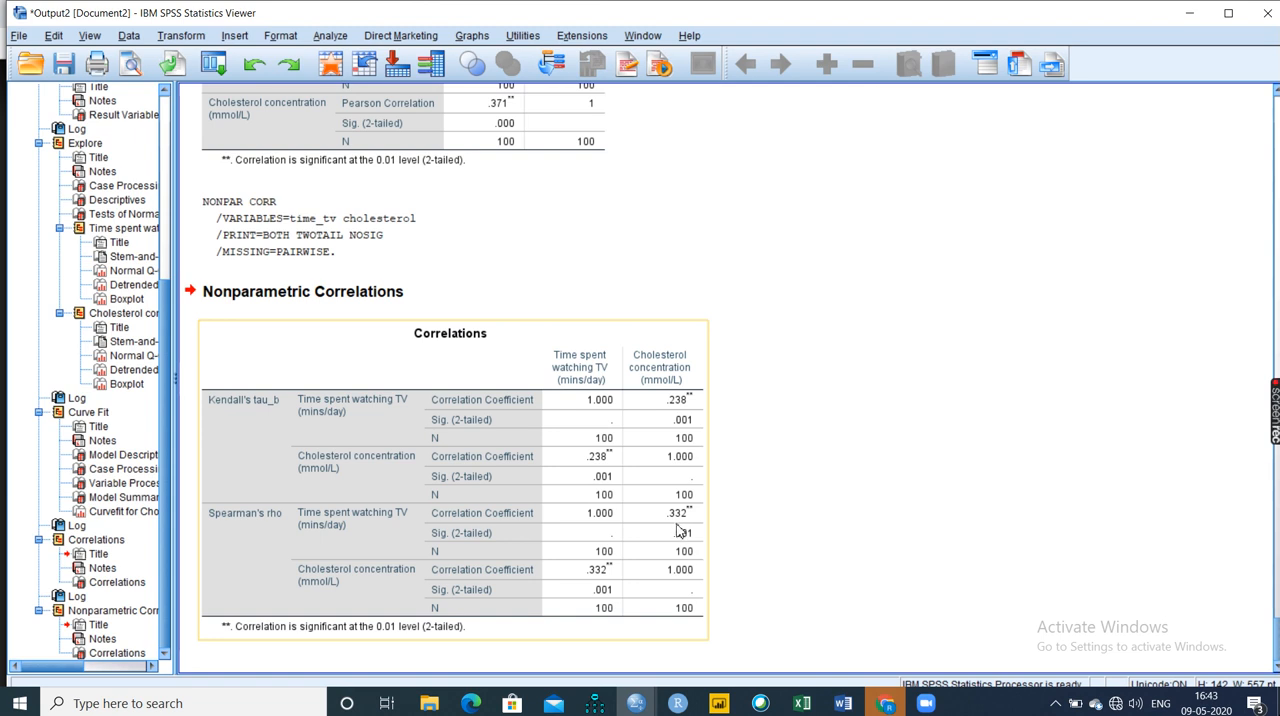
pyautogui.moveTo(682, 518); pyautogui.dragTo(663, 319)
pyautogui.scroll(3, 673, 300)
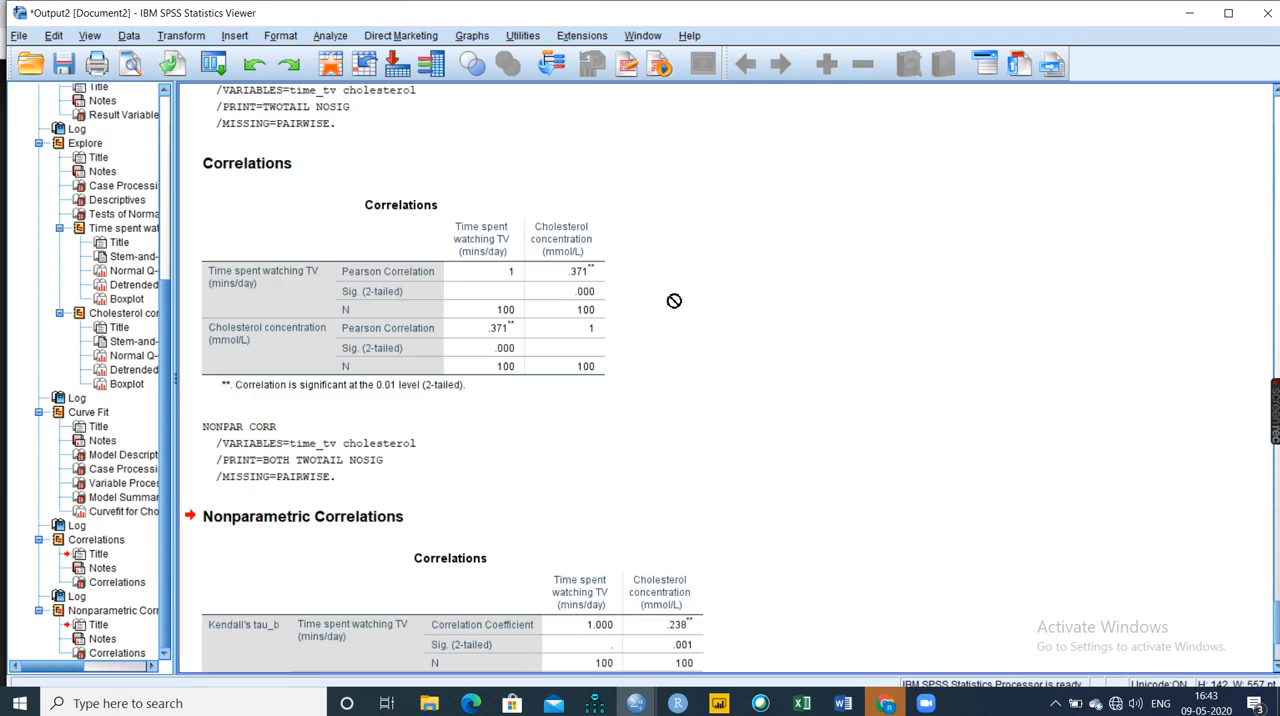